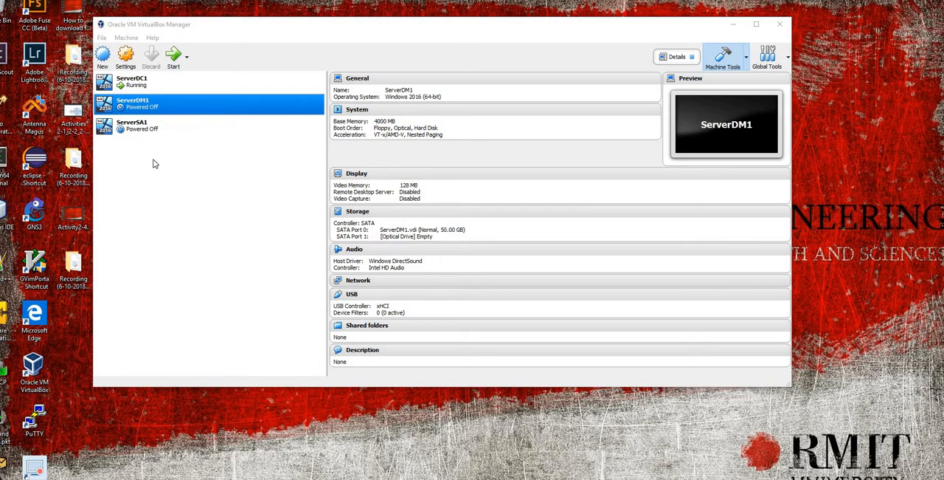
# Step: Create a new virtual machine named ServerDM2 with type Microsoft Windows and version Windows 2016 (64-bit)
pyautogui.click(104, 60)
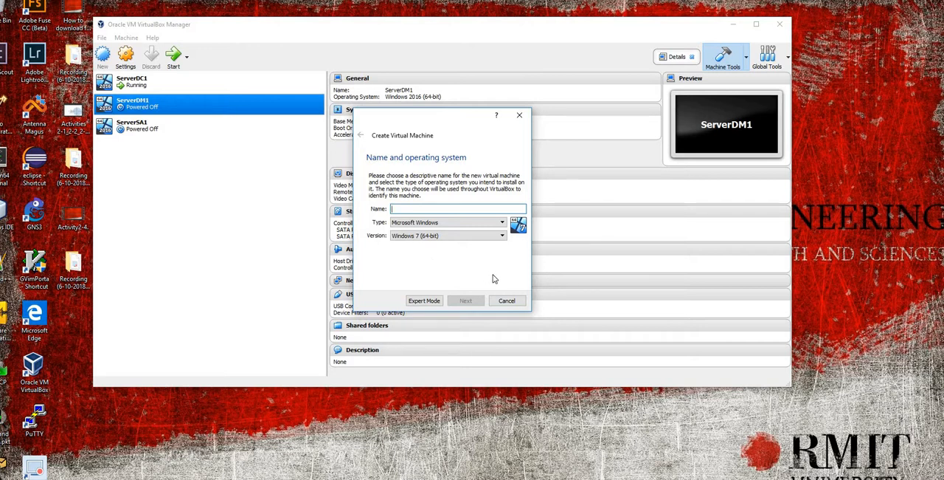
pyautogui.write('ServerD')
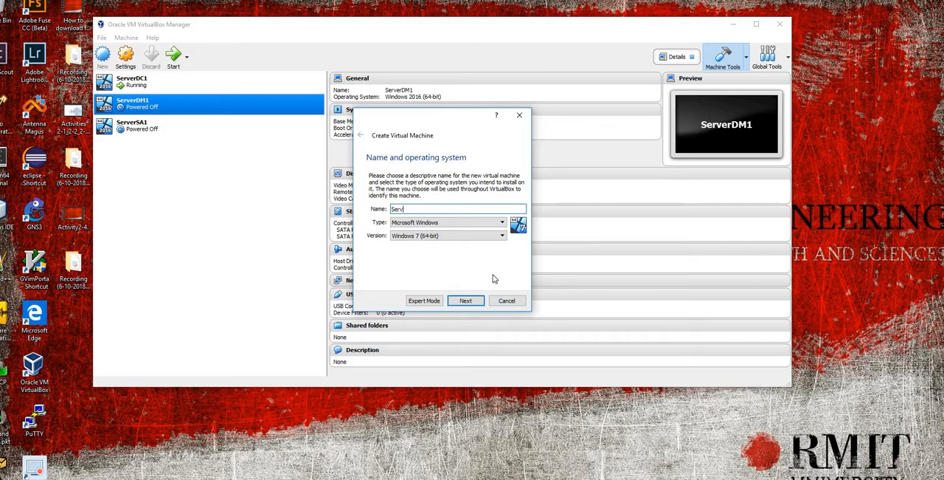
pyautogui.write('M2')
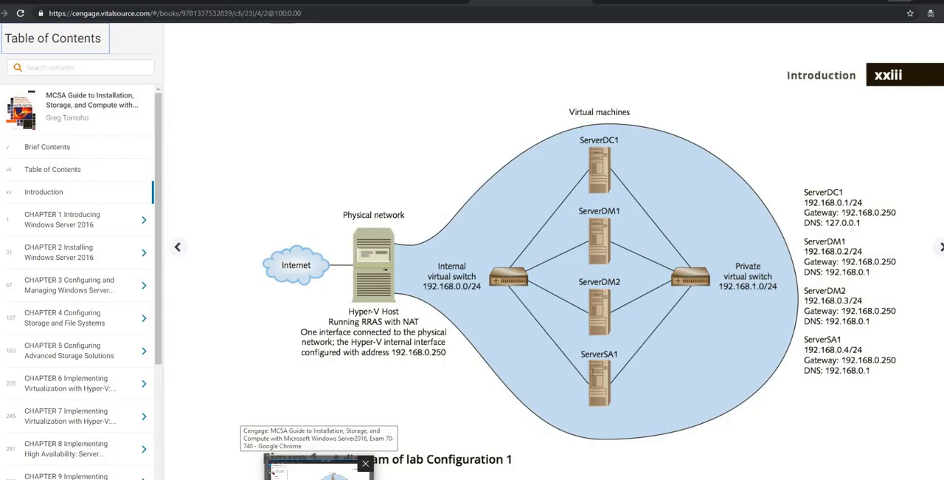
pyautogui.click(322, 473)
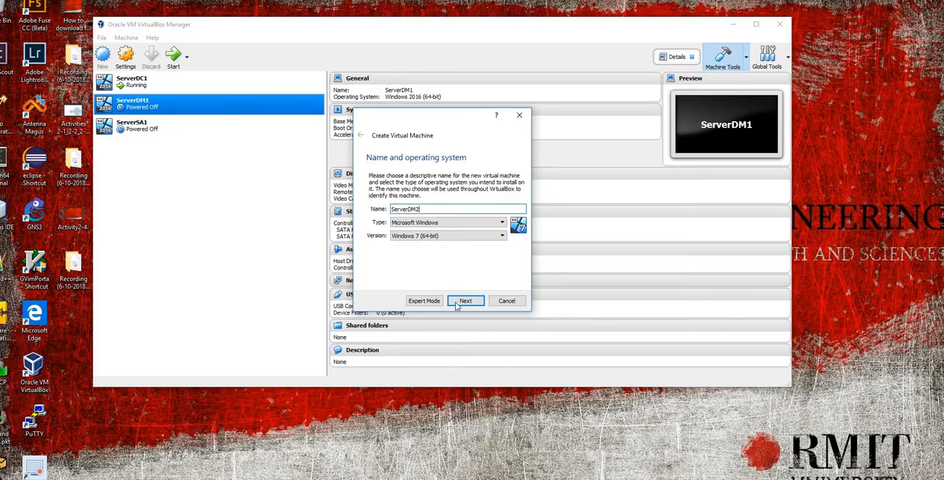
pyautogui.click(452, 236)
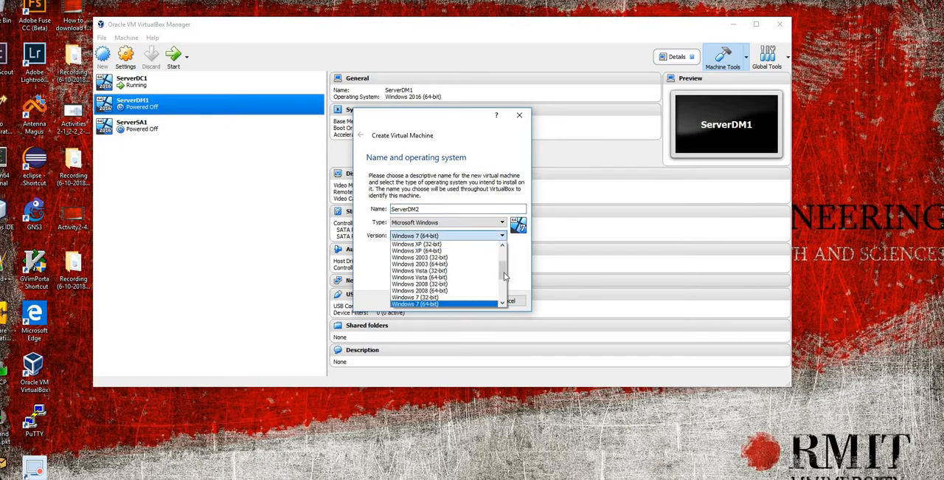
pyautogui.scroll(-1, 505, 278)
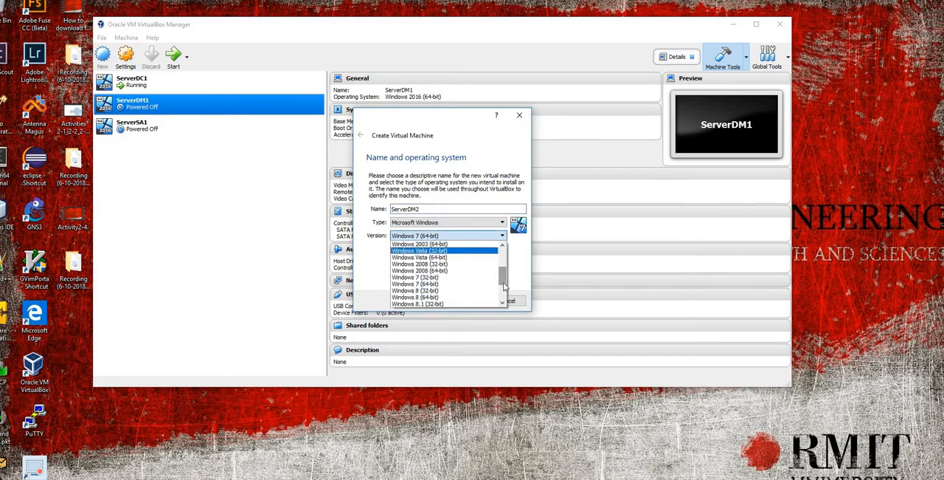
pyautogui.scroll(-2, 504, 284)
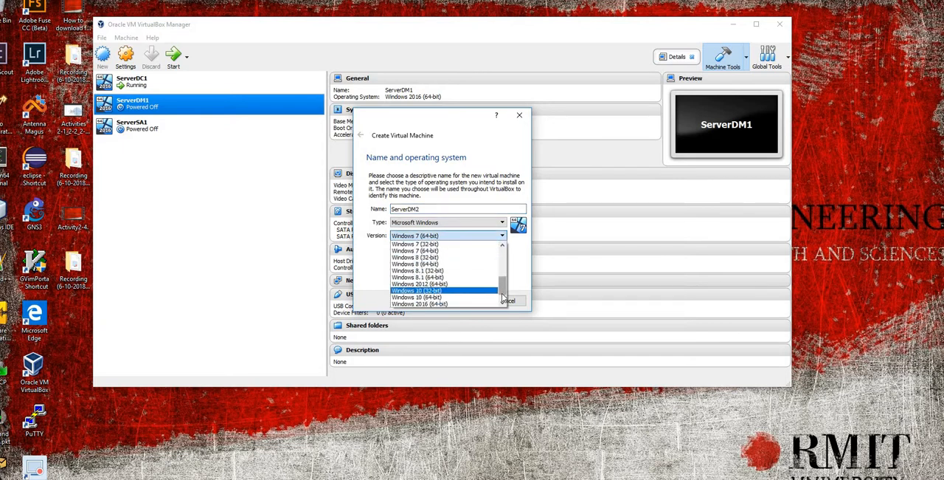
pyautogui.click(463, 304)
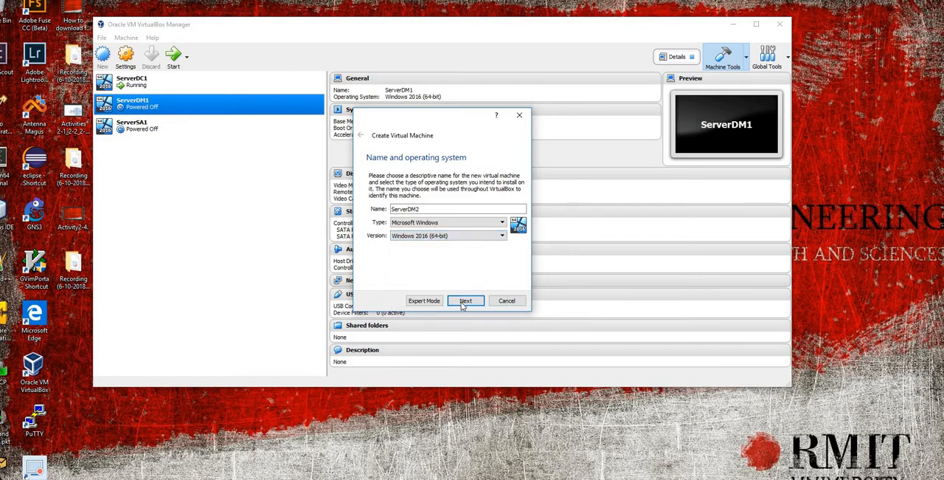
pyautogui.click(464, 301)
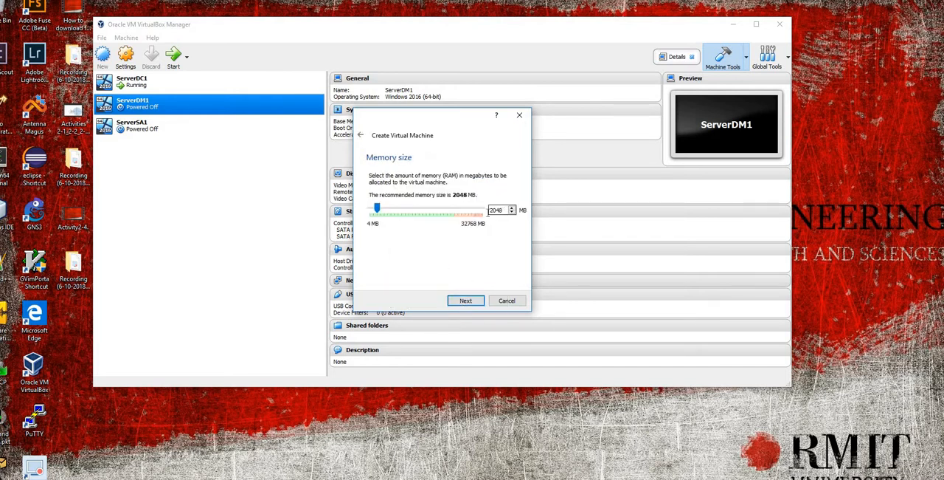
# Step: Set the new virtual machine's memory size to 4000 MB
pyautogui.moveTo(488, 210); pyautogui.dragTo(503, 211)
pyautogui.write('4000')
pyautogui.click(466, 300)
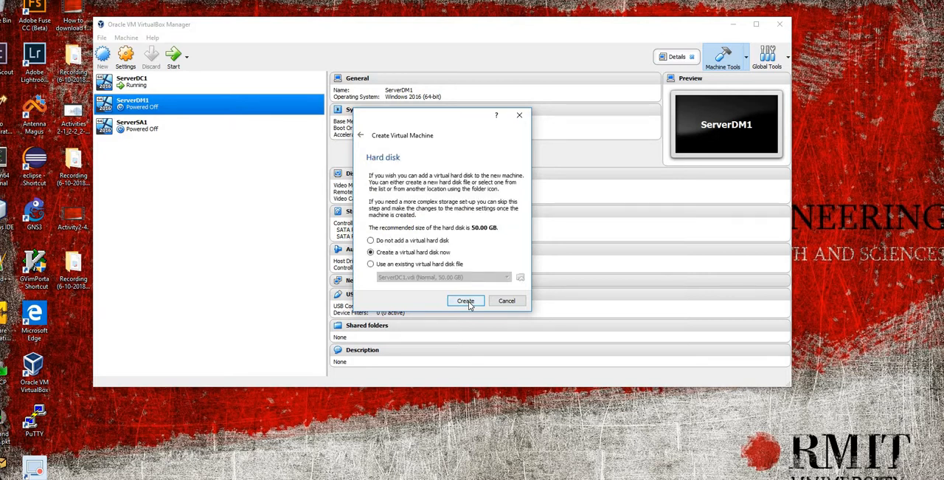
# Step: Create a dynamically allocated 50.00 GB VDI virtual hard disk named ServerDM2 for the new machine
pyautogui.click(465, 301)
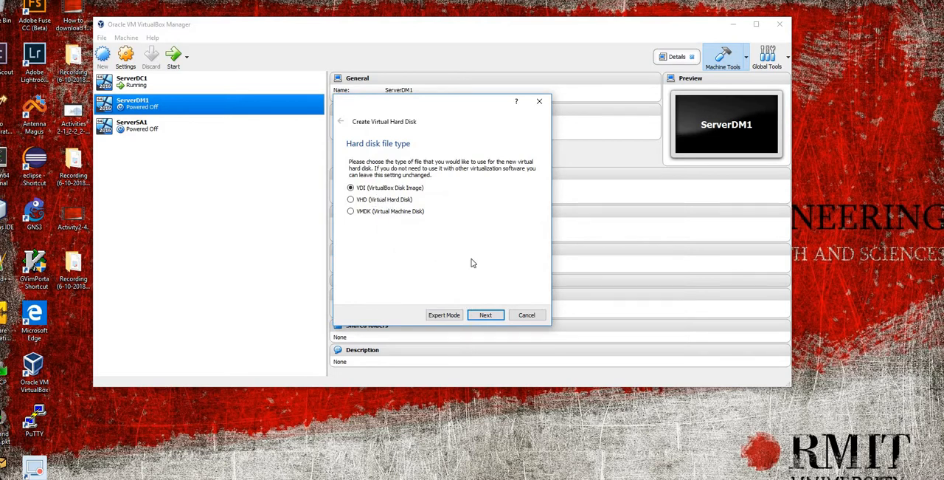
pyautogui.click(486, 315)
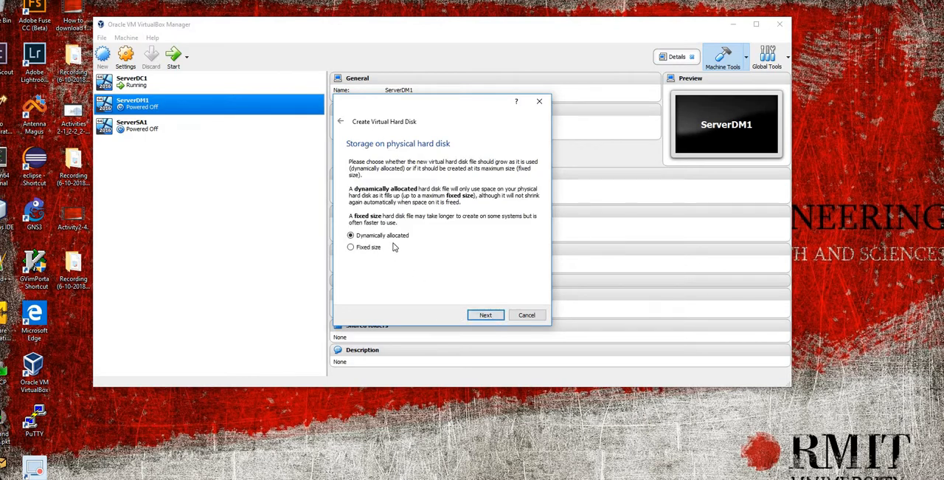
pyautogui.click(486, 315)
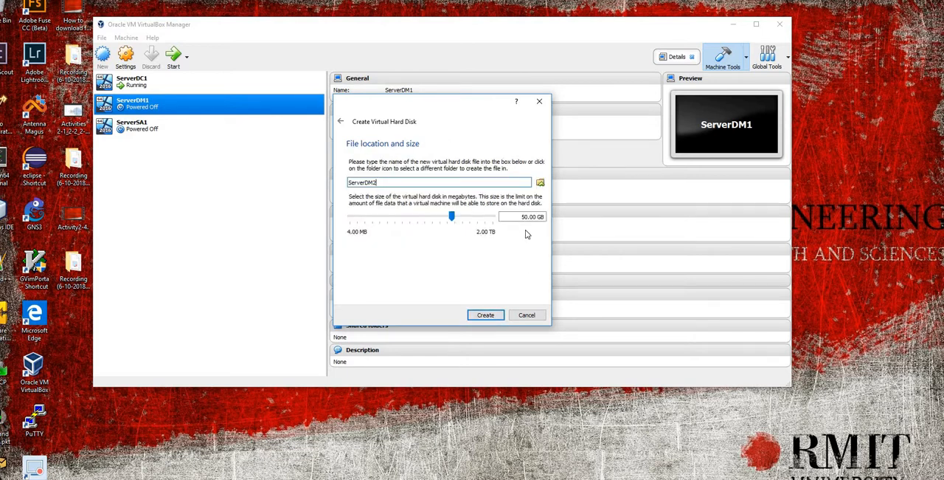
pyautogui.click(486, 315)
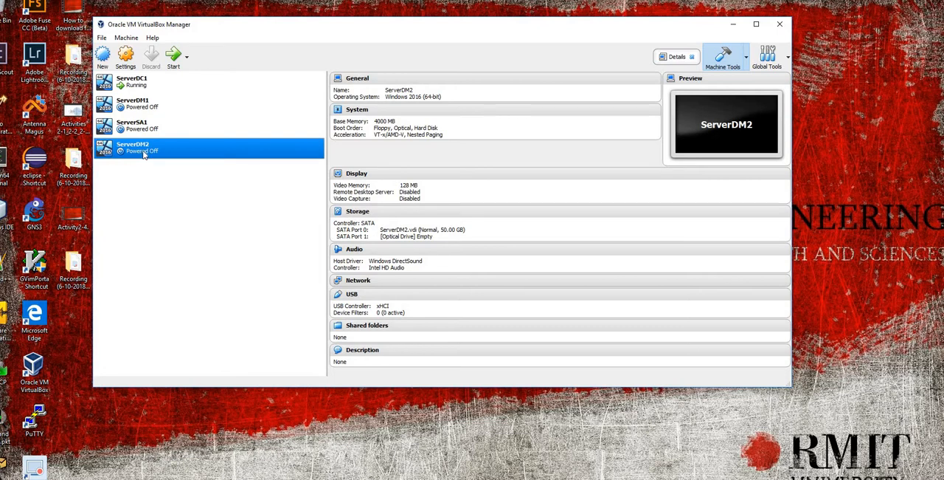
# Step: Start ServerDM2 with en_windows_server_2016_updated_feb_2018_x64_dvd_11636692.iso from the Desktop as the start-up disk
pyautogui.click(175, 59)
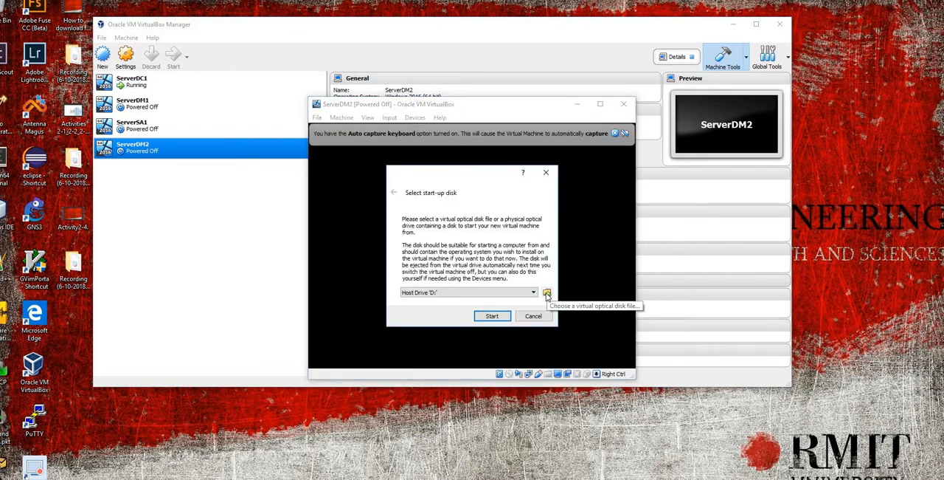
pyautogui.click(547, 293)
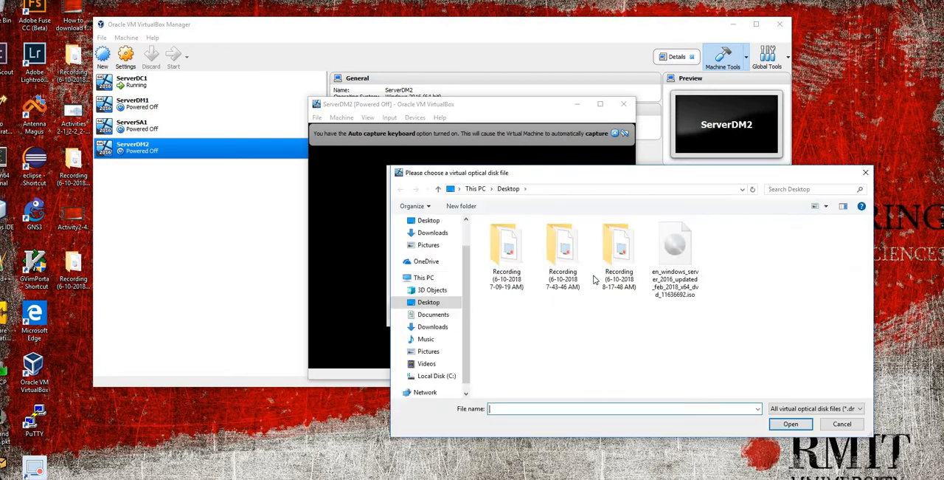
pyautogui.doubleClick(677, 262)
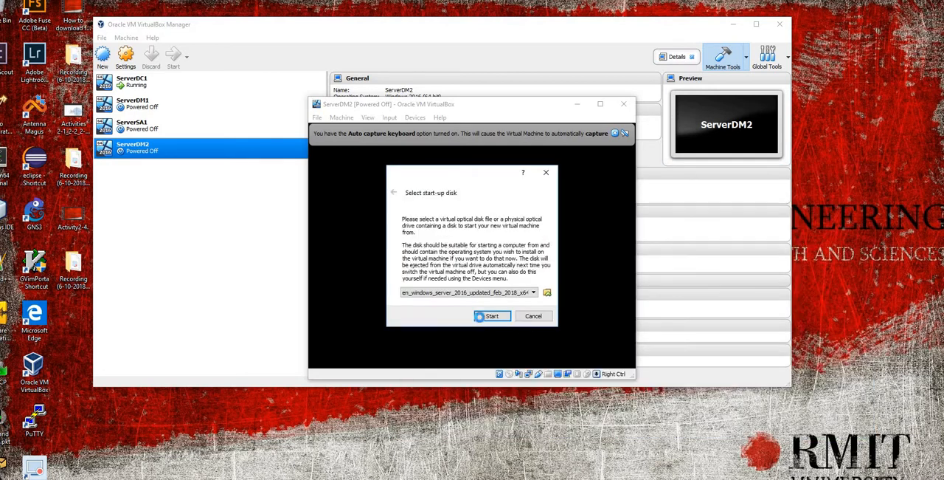
pyautogui.click(484, 317)
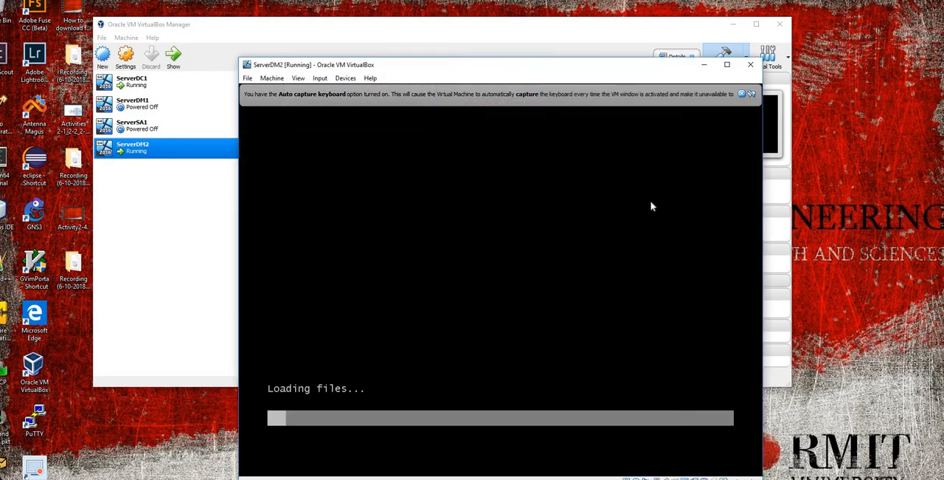
# Step: Allow mouse capture in the ServerDM2 window and dismiss the keyboard capture and pointer integration notices
pyautogui.click(651, 206)
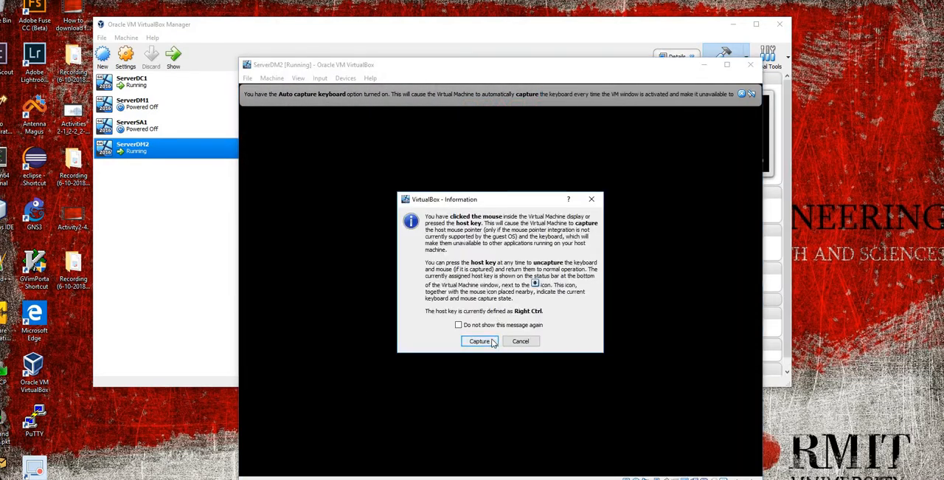
pyautogui.click(493, 342)
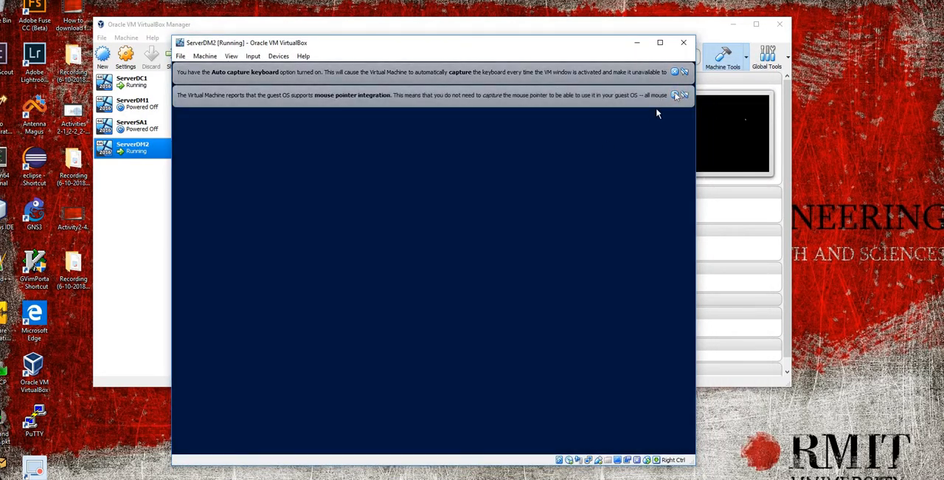
pyautogui.click(684, 95)
pyautogui.click(675, 72)
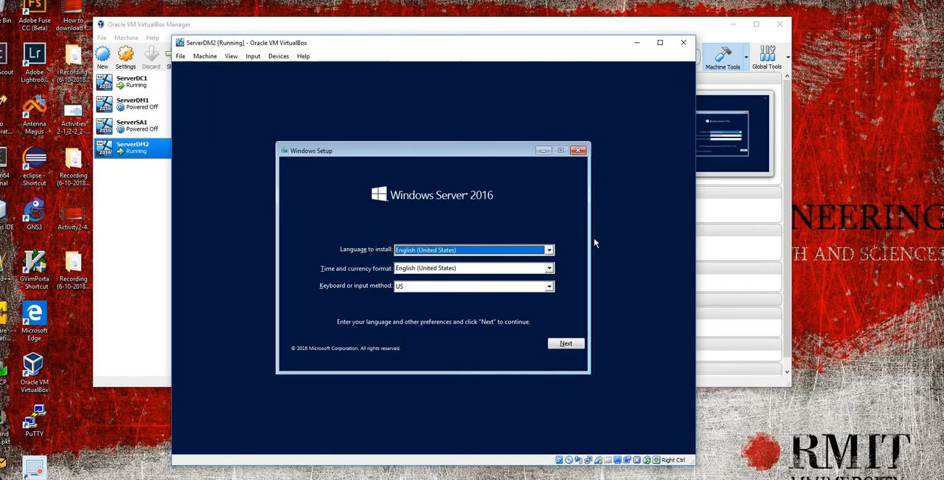
# Step: Start Windows Setup with the default language settings and no product key, choosing the Windows Server 2016 Datacenter edition without Desktop Experience
pyautogui.click(564, 344)
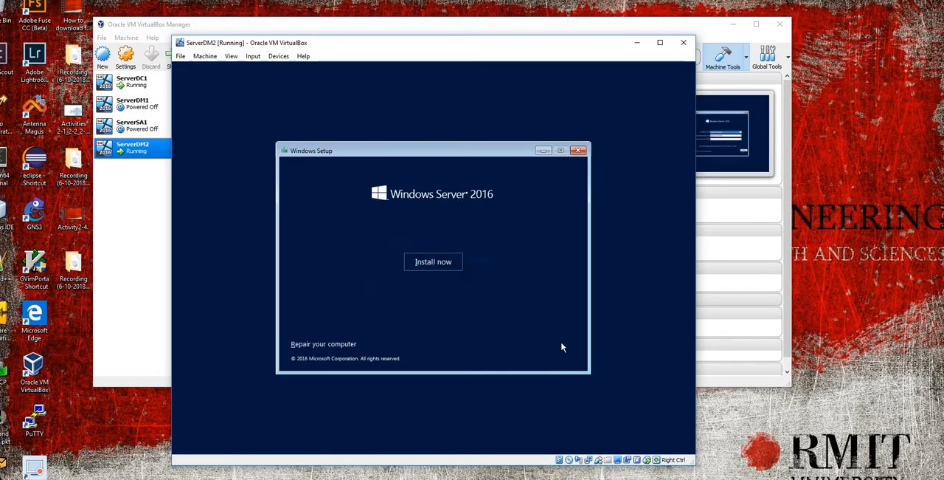
pyautogui.click(438, 262)
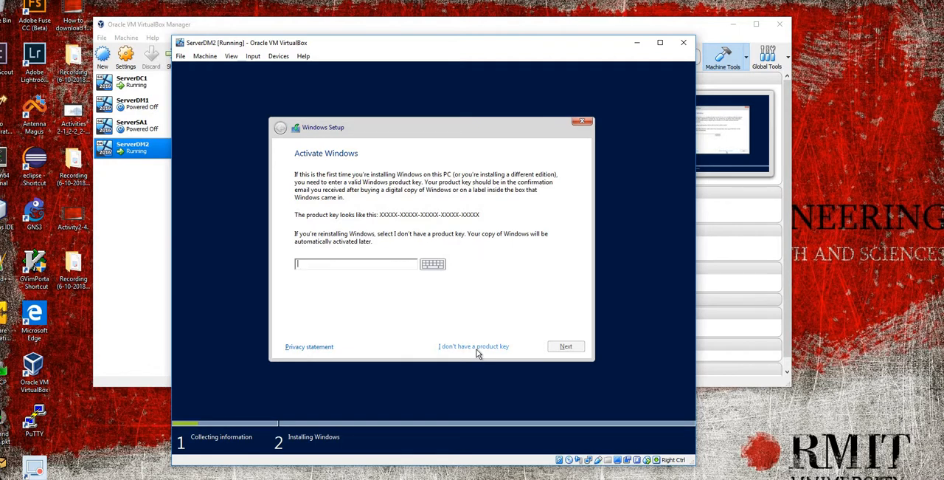
pyautogui.click(476, 346)
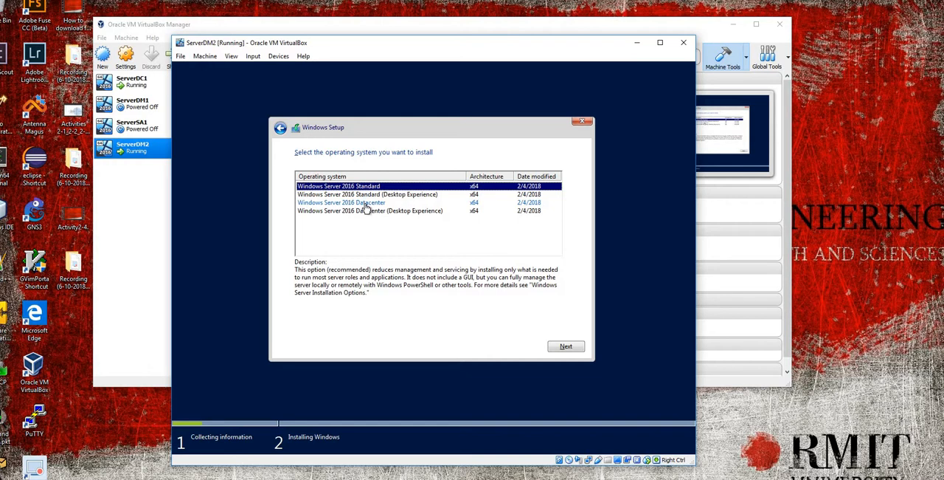
pyautogui.click(366, 204)
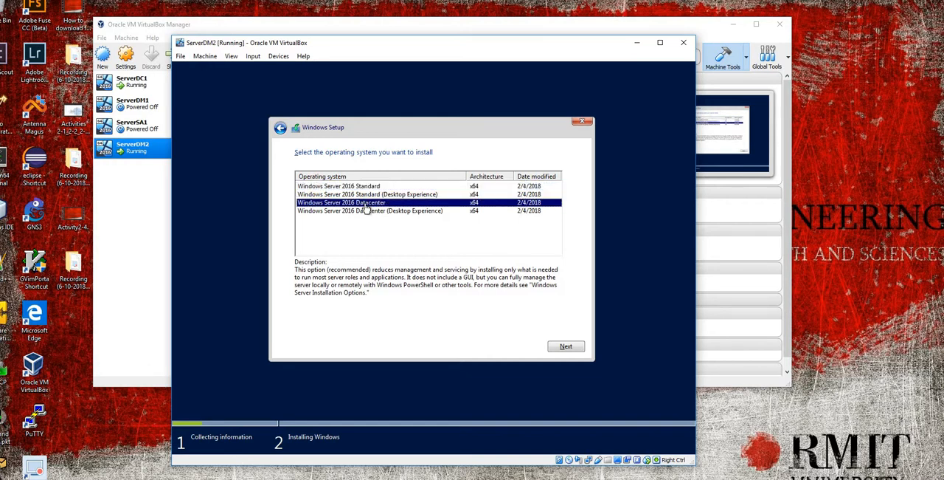
pyautogui.click(564, 347)
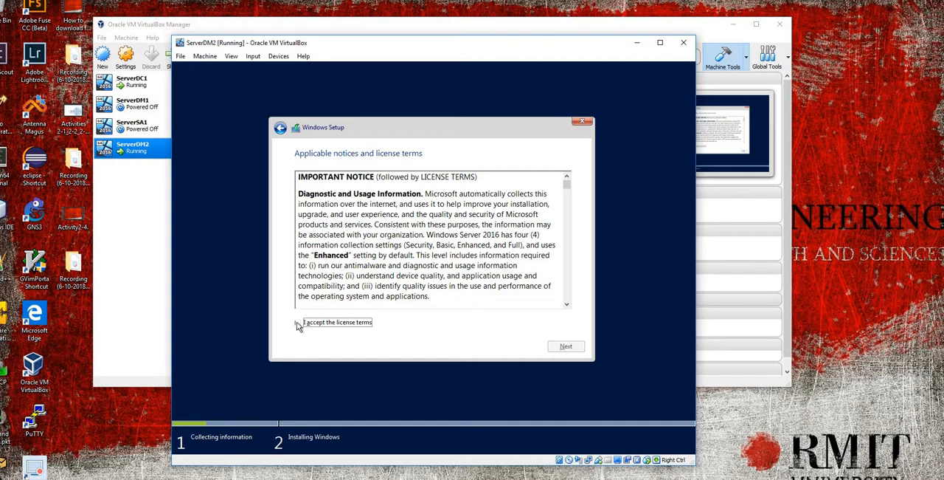
# Step: Accept the license terms and start a custom Windows installation on the Drive 0 unallocated space
pyautogui.click(298, 324)
pyautogui.click(572, 347)
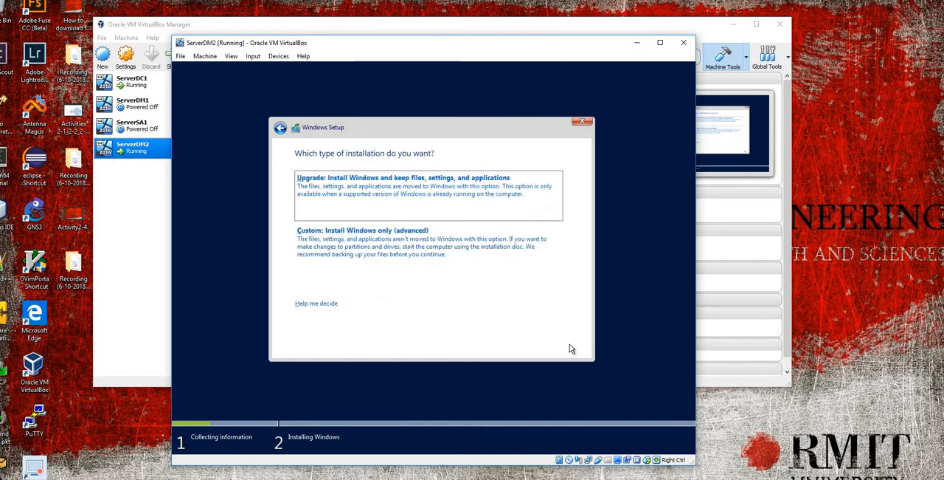
pyautogui.click(413, 247)
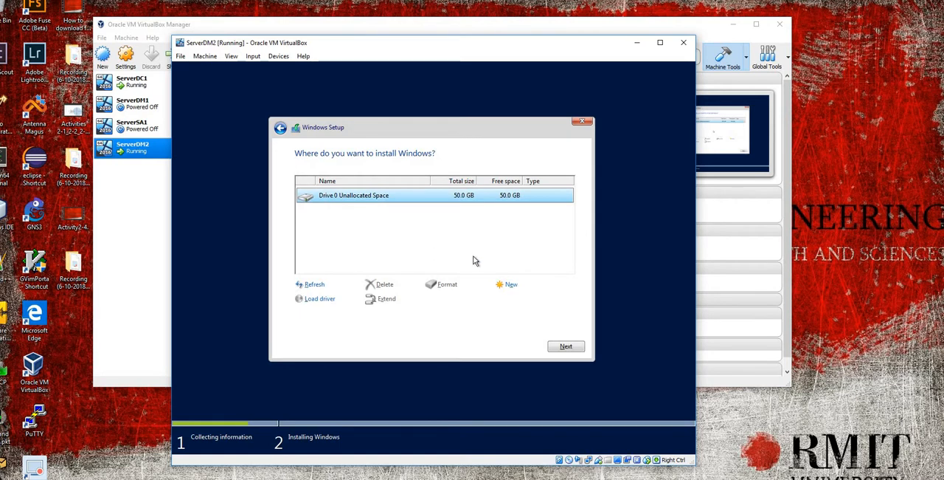
pyautogui.click(563, 346)
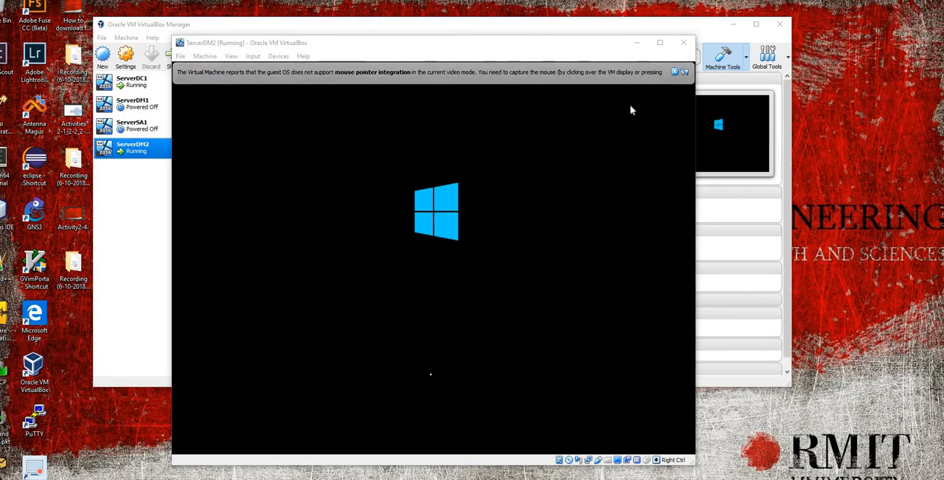
# Step: Remove the Windows Server 2016 installation disk from ServerDM2's virtual optical drive
pyautogui.click(282, 57)
pyautogui.moveTo(302, 68)
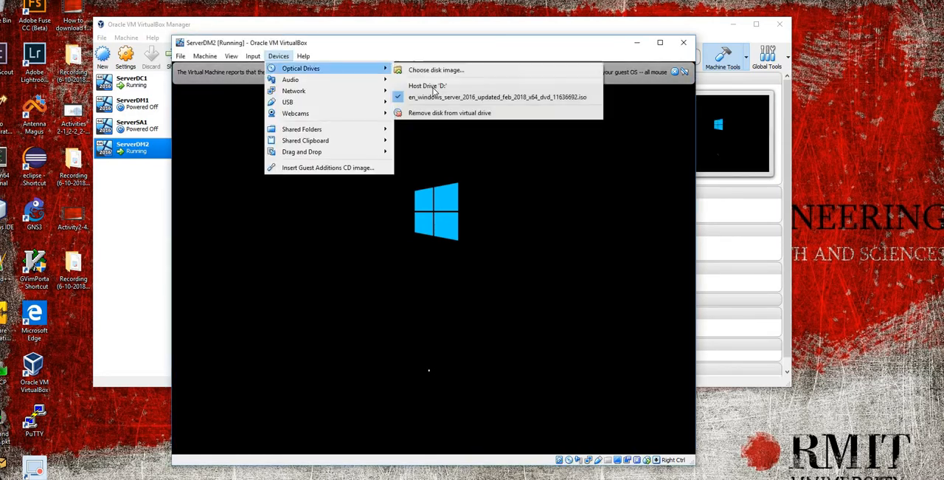
pyautogui.click(437, 113)
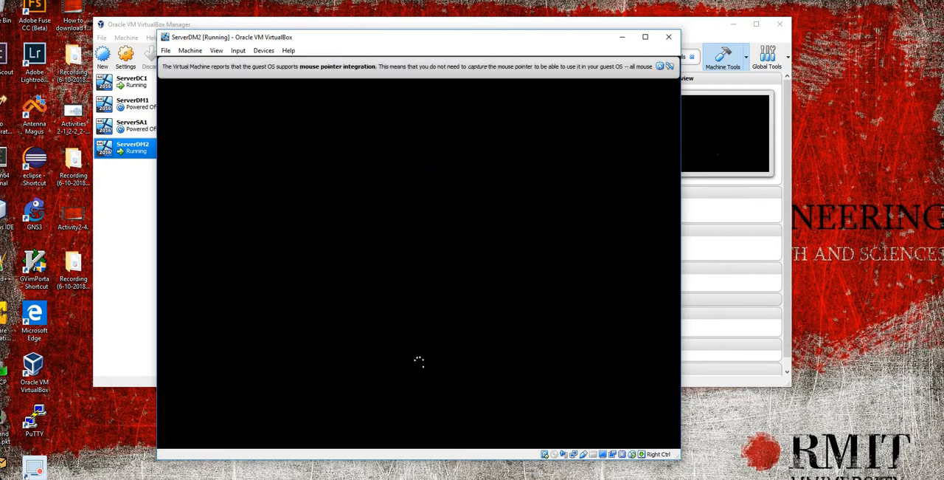
# Step: Dismiss the pointer integration notice and proceed to the required Administrator password change
pyautogui.click(661, 67)
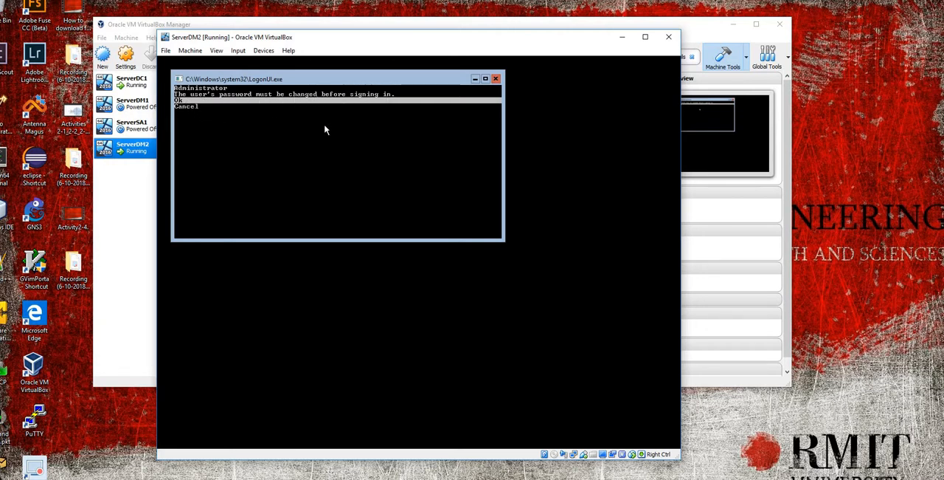
pyautogui.press('Return')
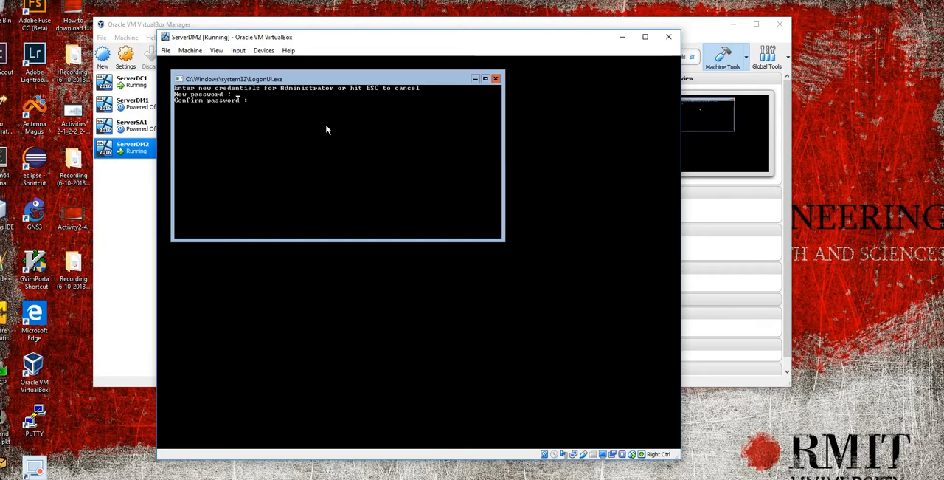
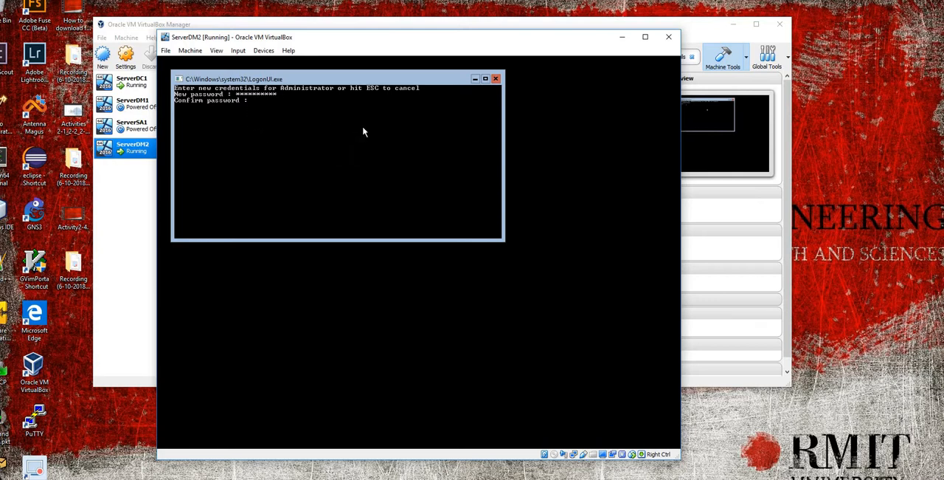
# Step: Confirm the new Administrator password and acknowledge the password change to reach the command prompt
pyautogui.write('**********')
pyautogui.press('Return')
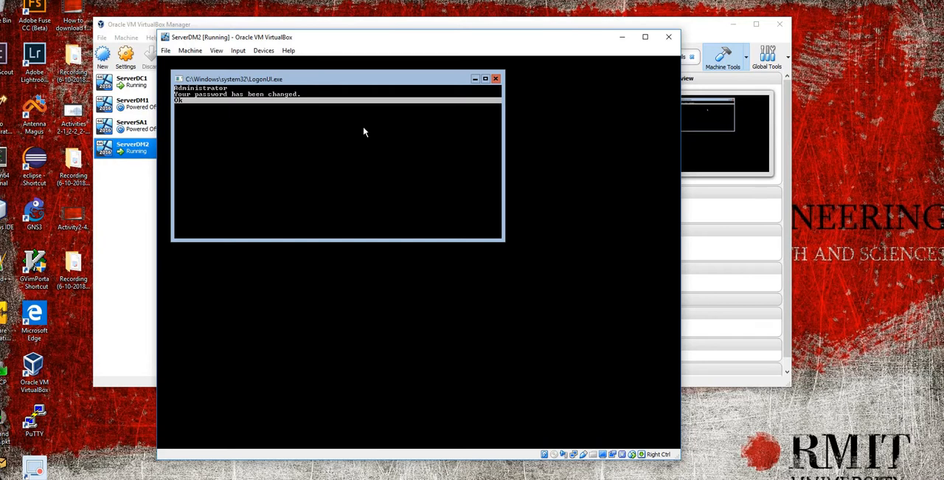
pyautogui.press('Return')
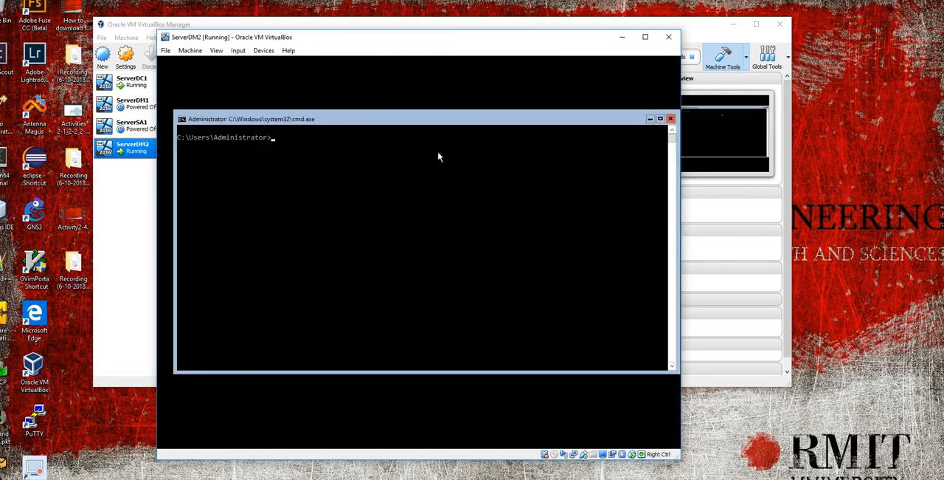
# Step: Move the command prompt window slightly up and check the system date with the date command, entering no new date
pyautogui.moveTo(417, 122); pyautogui.dragTo(413, 99)
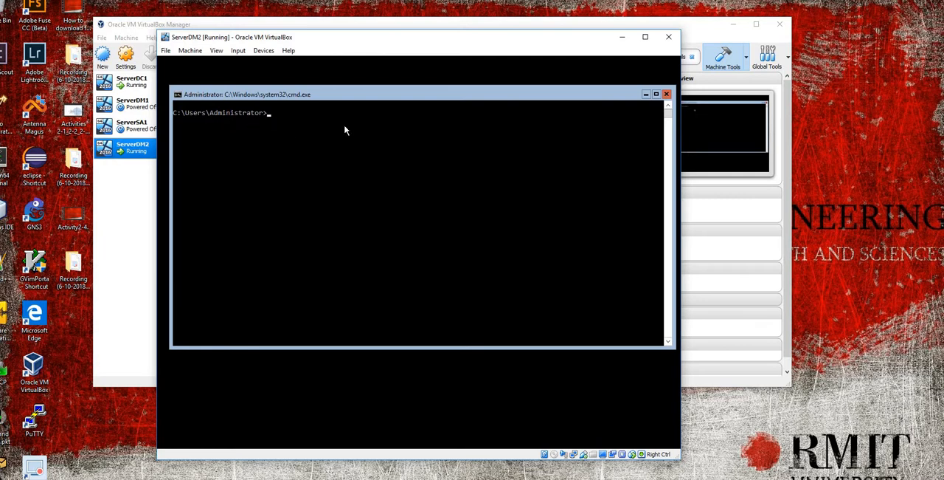
pyautogui.write('date')
pyautogui.press('Return')
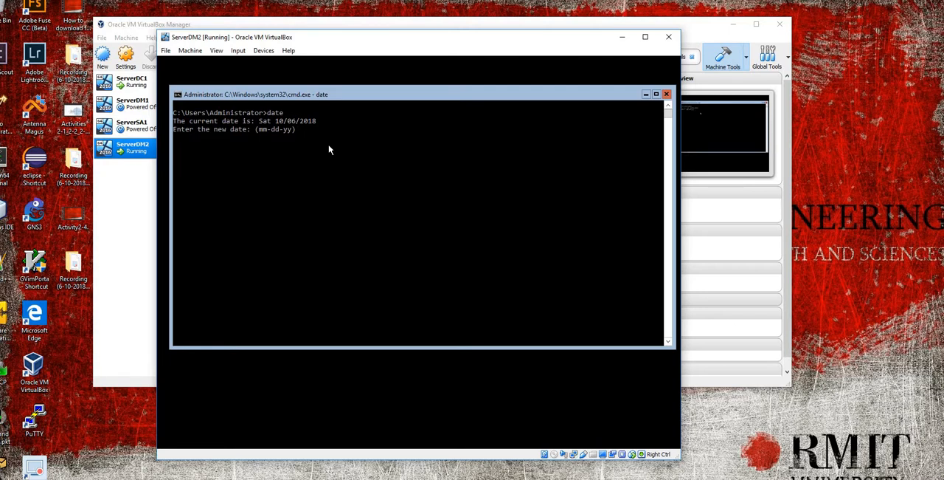
pyautogui.press('Return')
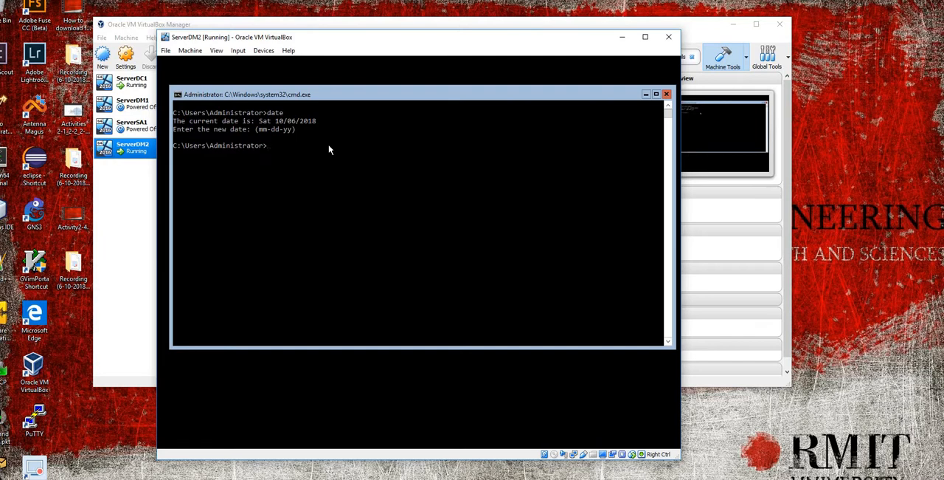
# Step: Set the system time to 3:09 with the time command
pyautogui.write('time')
pyautogui.press('Return')
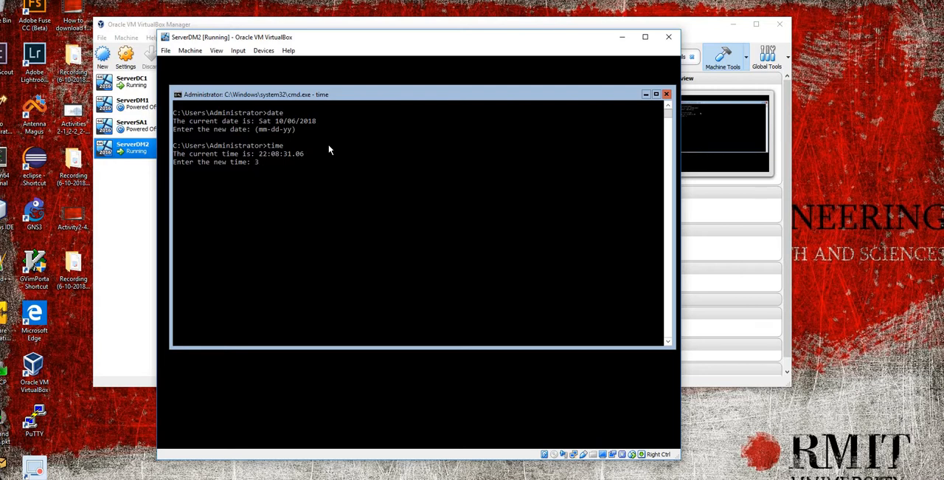
pyautogui.write(':09')
pyautogui.press('Return')
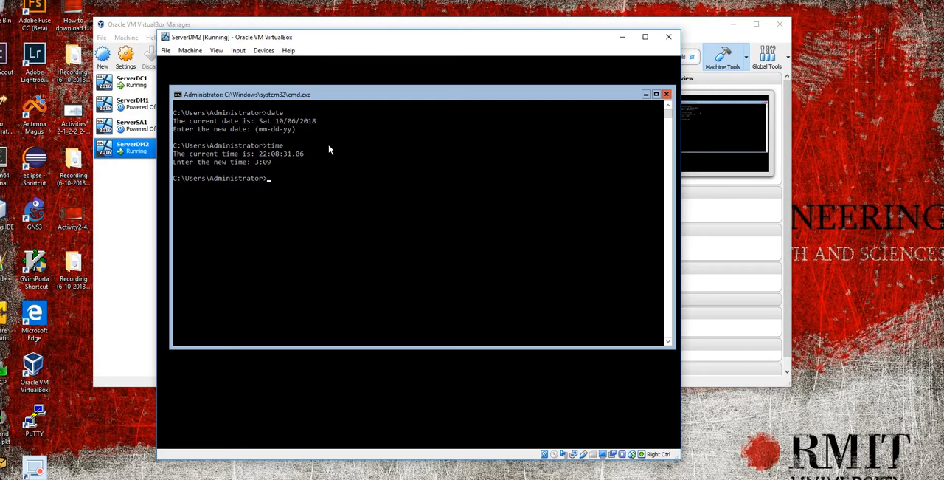
# Step: List the available time zones with tzutil and find the Canberra, Melbourne, Sydney entry
pyautogui.write('tzuti')
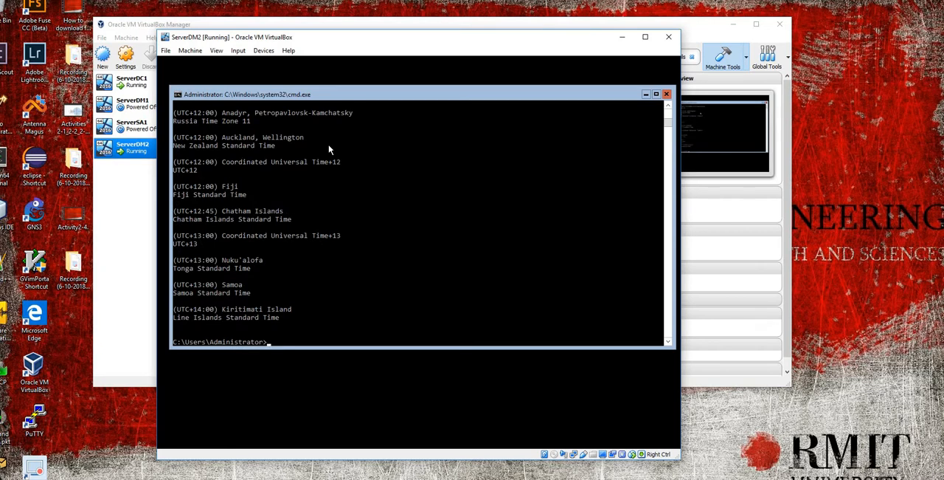
pyautogui.scroll(7, 334, 212)
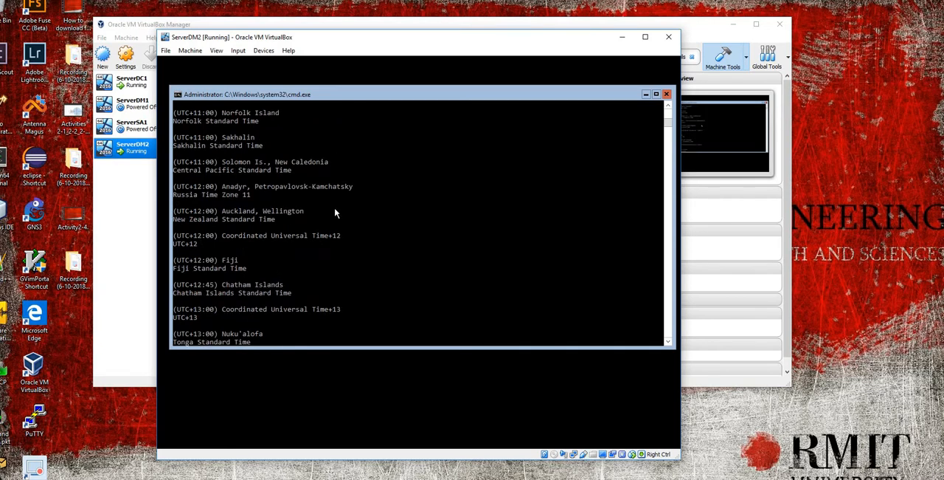
pyautogui.scroll(4, 334, 212)
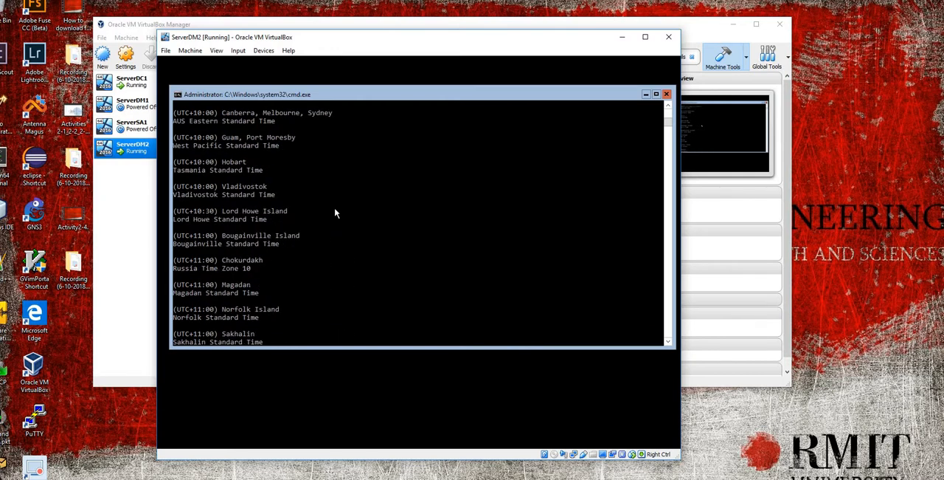
pyautogui.scroll(1, 334, 213)
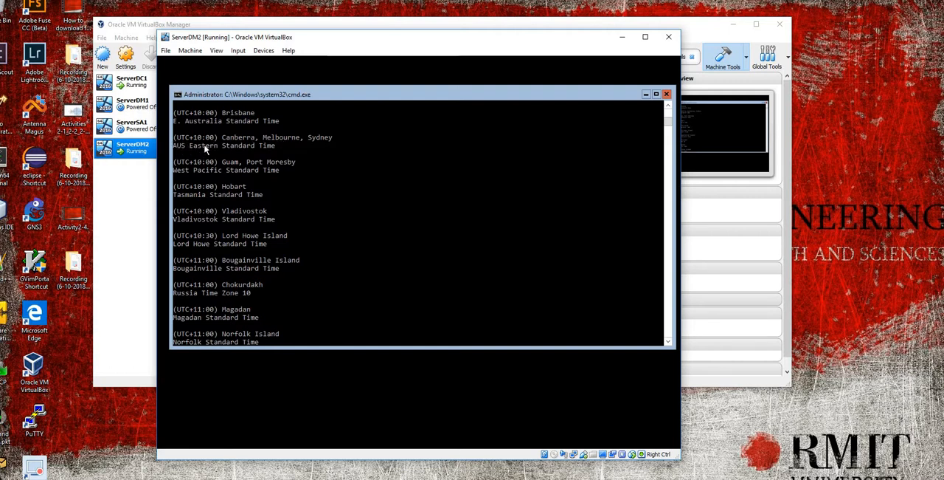
# Step: Copy the Canberra, Melbourne, Sydney entry with its AUS Eastern Standard Time name and return to the command prompt
pyautogui.moveTo(271, 146); pyautogui.dragTo(174, 140)
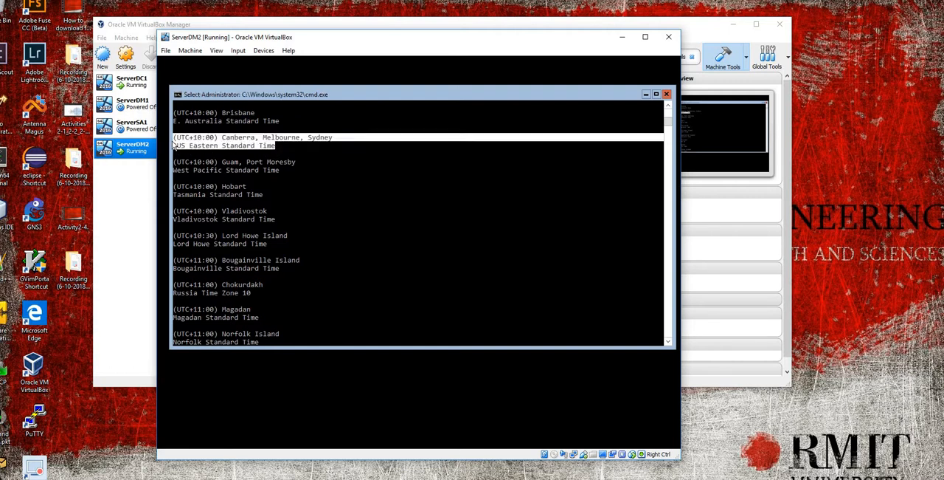
pyautogui.rightClick(189, 140)
pyautogui.scroll(-20, 306, 220)
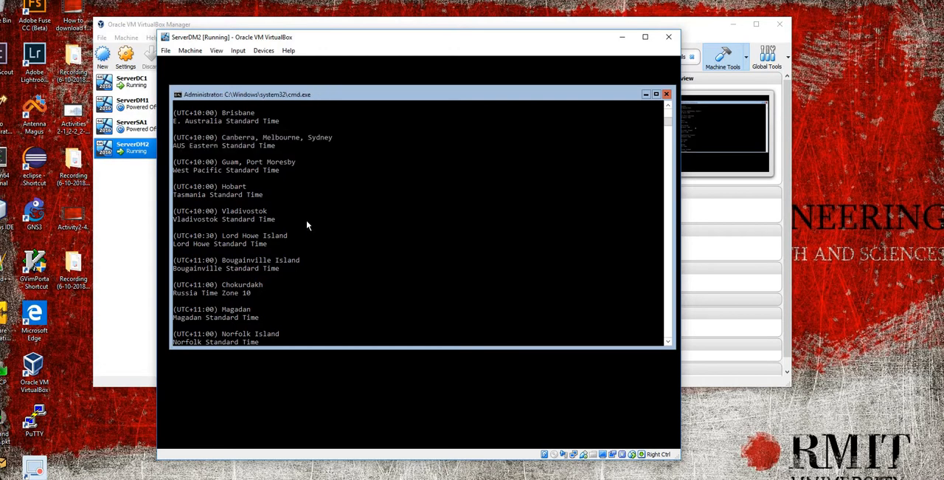
pyautogui.scroll(3, 315, 219)
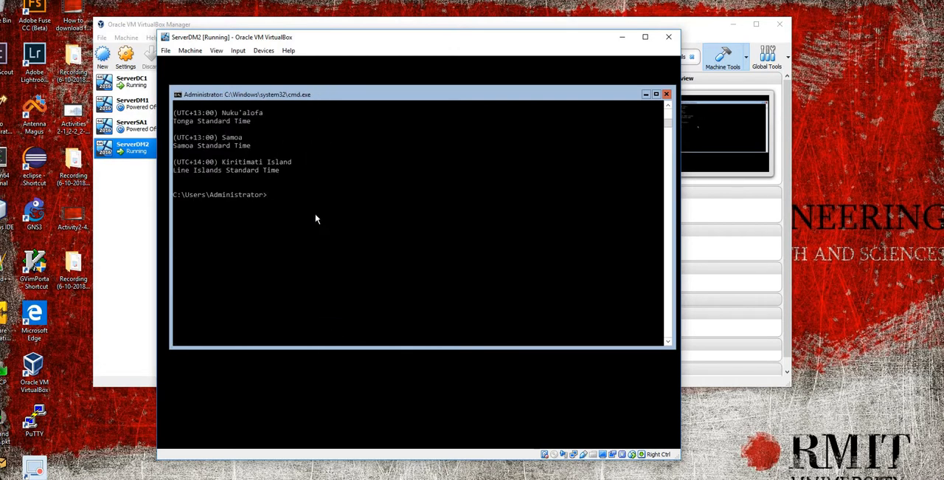
pyautogui.scroll(2, 316, 218)
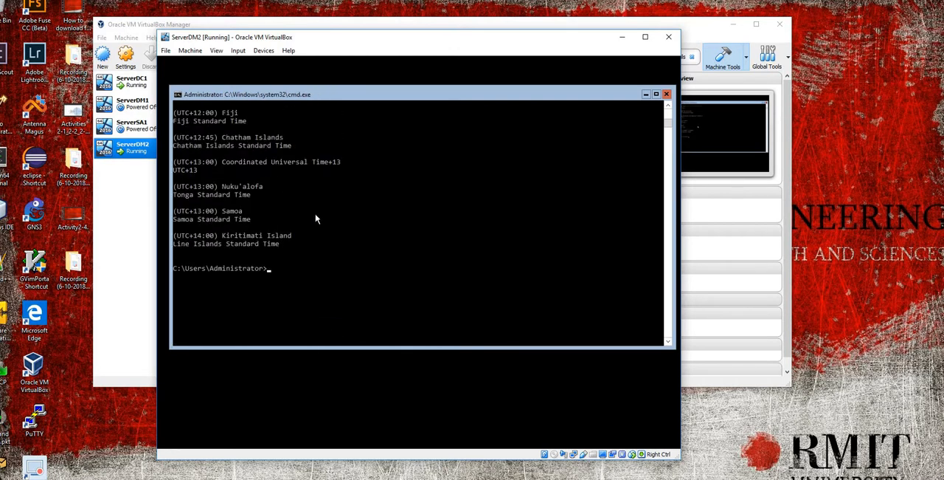
pyautogui.scroll(-2, 315, 219)
pyautogui.scroll(1, 316, 218)
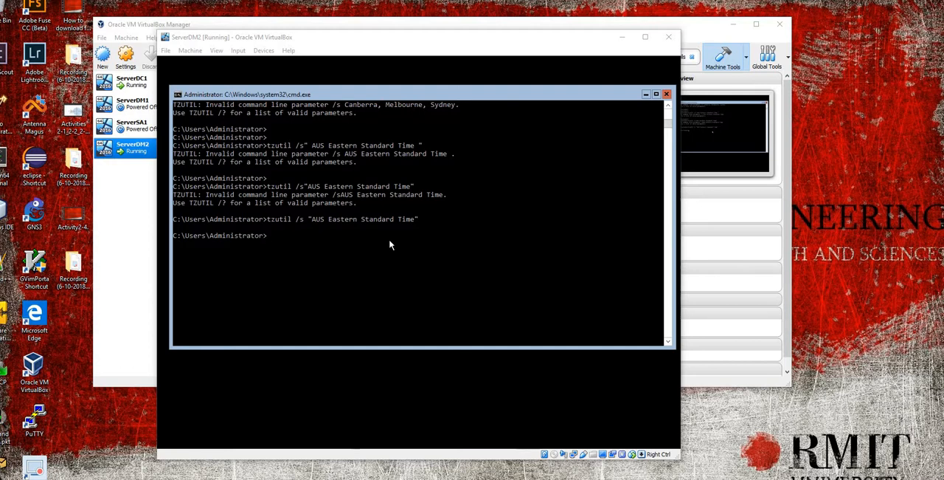
# Step: Query the configured time zone with tzutil /g
pyautogui.click(270, 238)
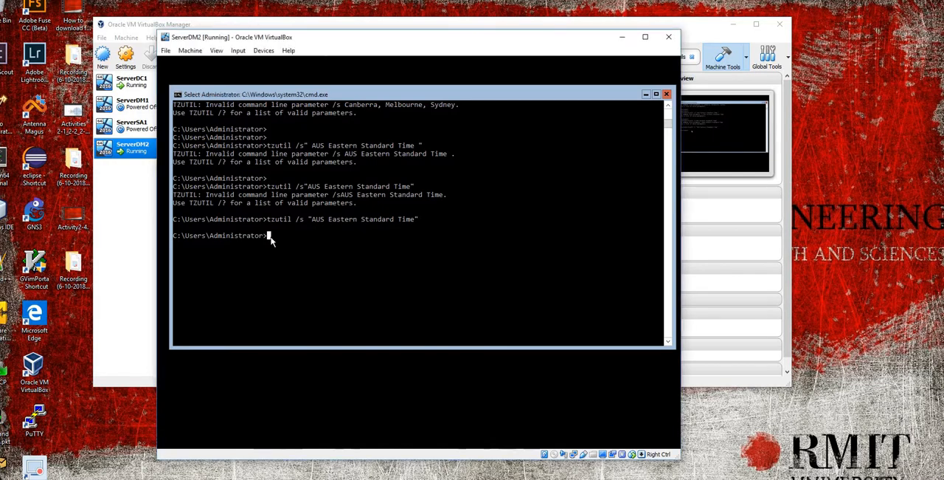
pyautogui.press('Escape')
pyautogui.write('tz')
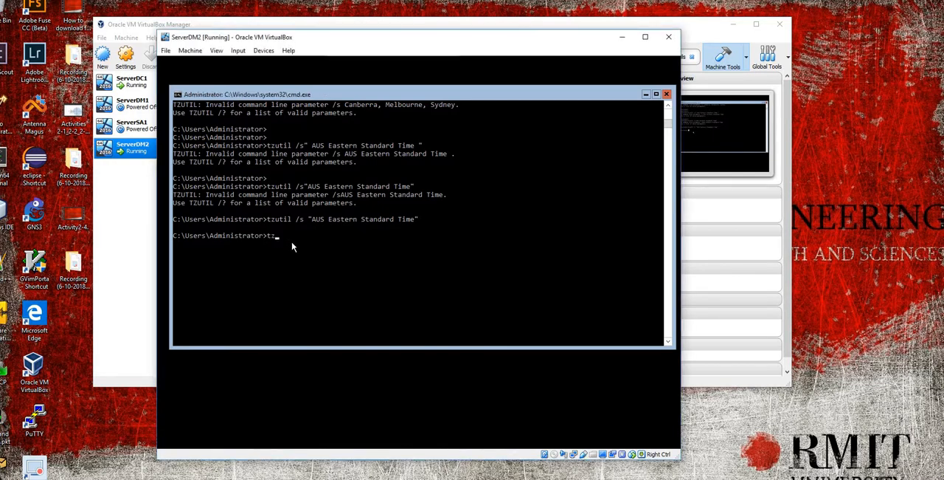
pyautogui.write('util /g')
pyautogui.press('Return')
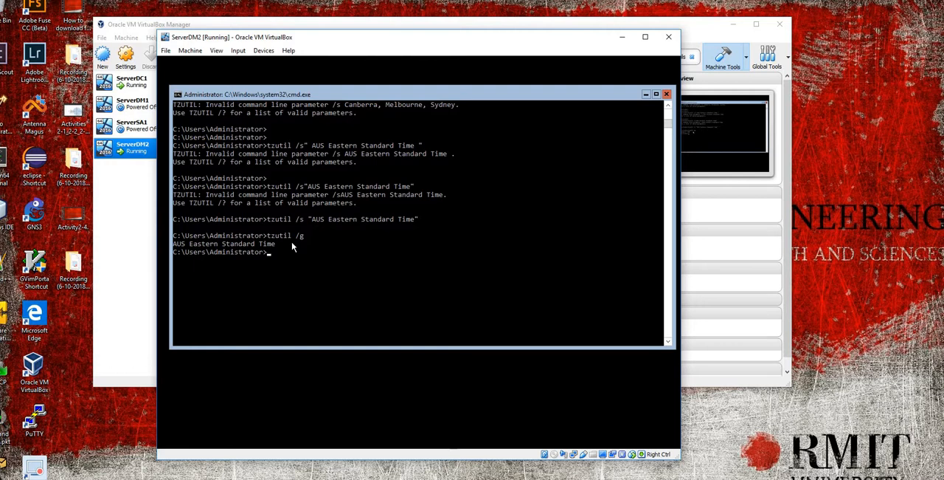
# Step: Run ipconfig /all and examine the host name and Ethernet adapter settings
pyautogui.write('ipconfig /all')
pyautogui.press('Return')
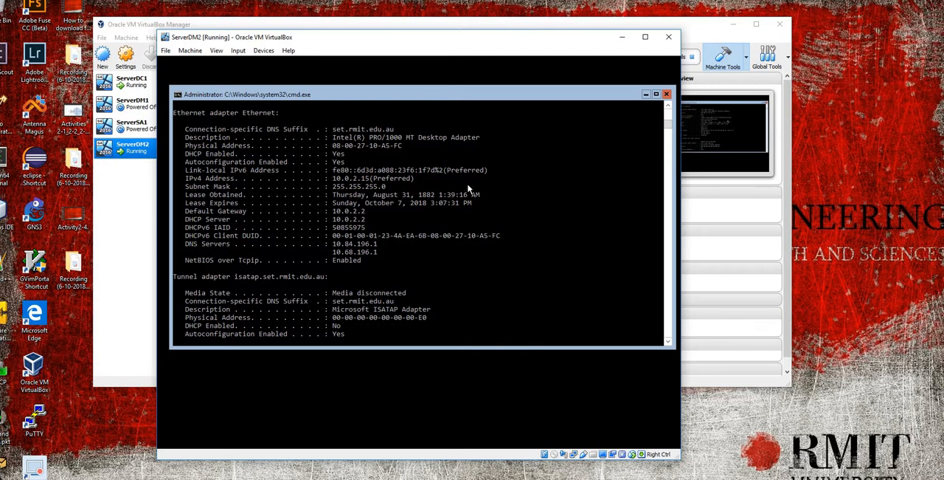
pyautogui.scroll(2, 468, 189)
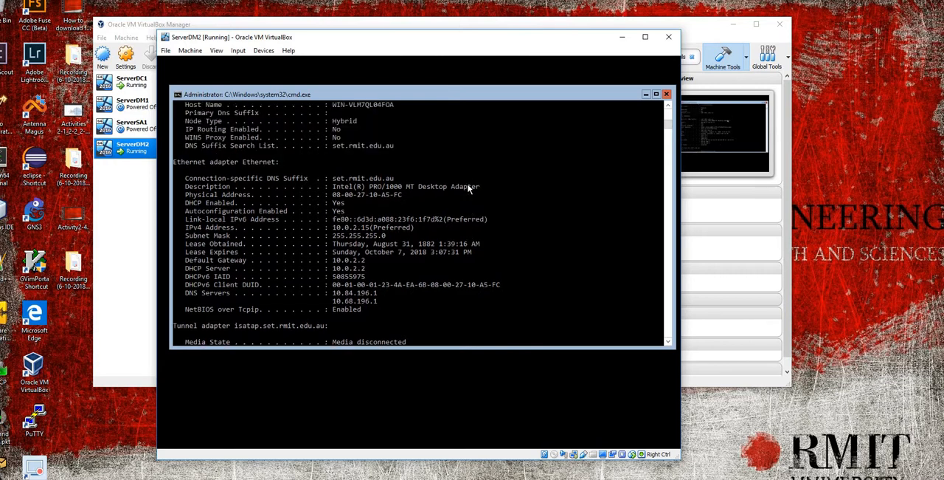
pyautogui.scroll(-1, 468, 189)
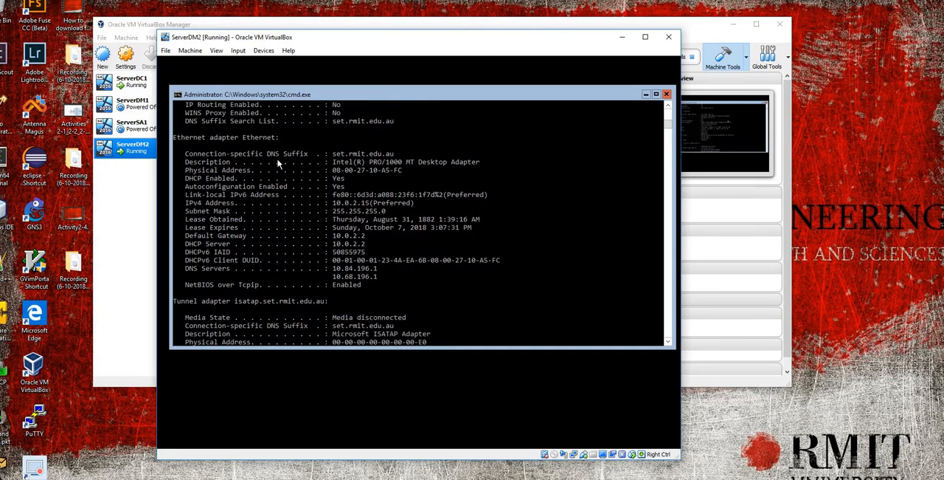